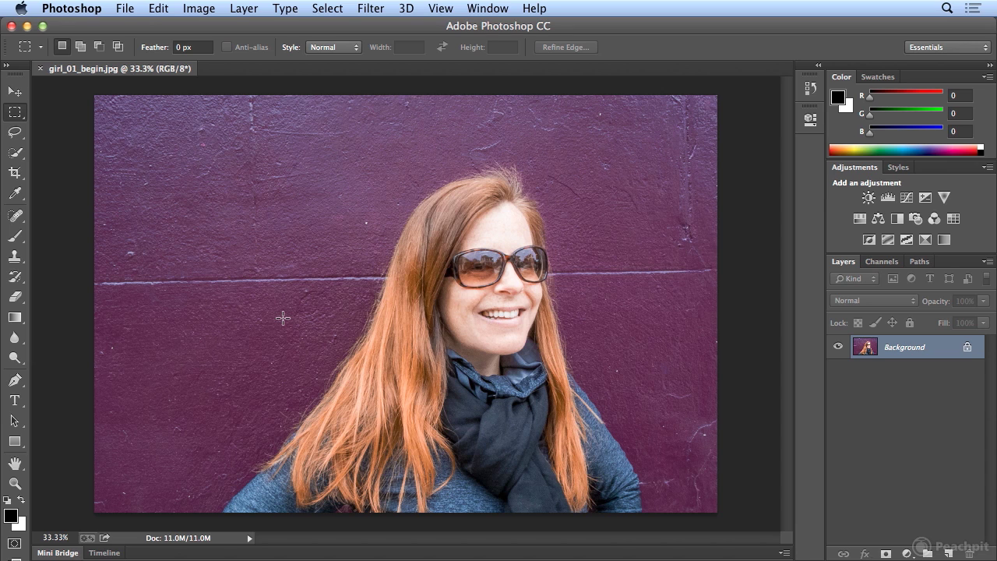
Quick-select the woman's forehead, hair, shoulders and the stray hairs above her head.
{"action": "left_click", "coordinate": [16, 154]}
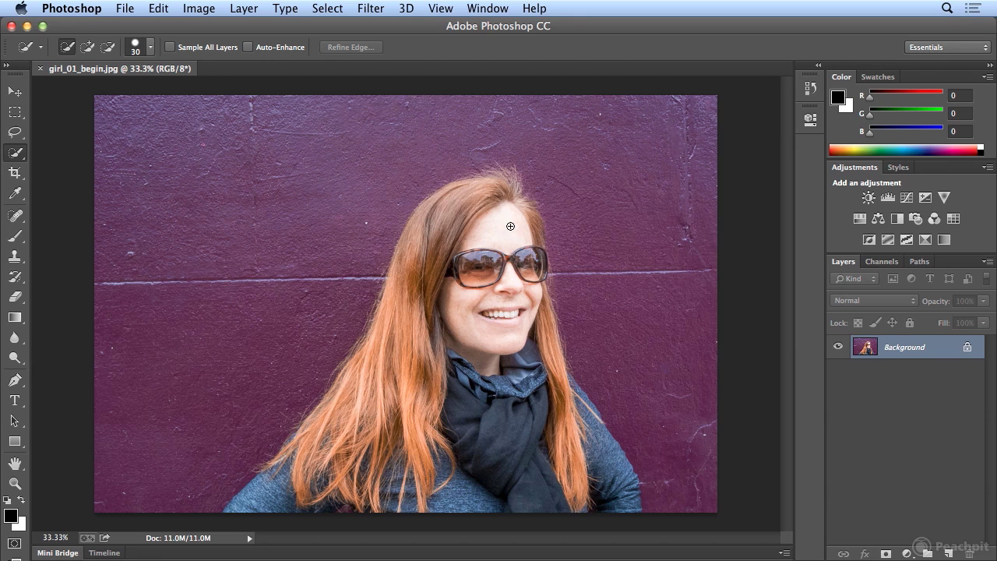
{"action": "mouse_move", "coordinate": [495, 204]}
{"action": "left_mouse_down"}
{"action": "mouse_move", "coordinate": [453, 201]}
{"action": "mouse_move", "coordinate": [408, 305]}
{"action": "left_mouse_up"}
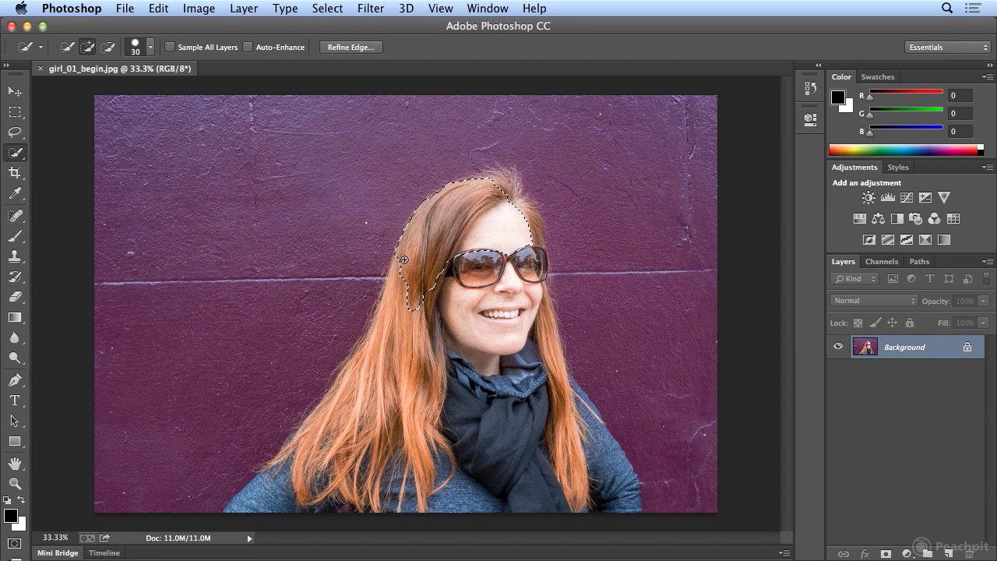
{"action": "left_click_drag", "start_coordinate": [399, 269], "coordinate": [400, 329]}
{"action": "left_click", "coordinate": [509, 183]}
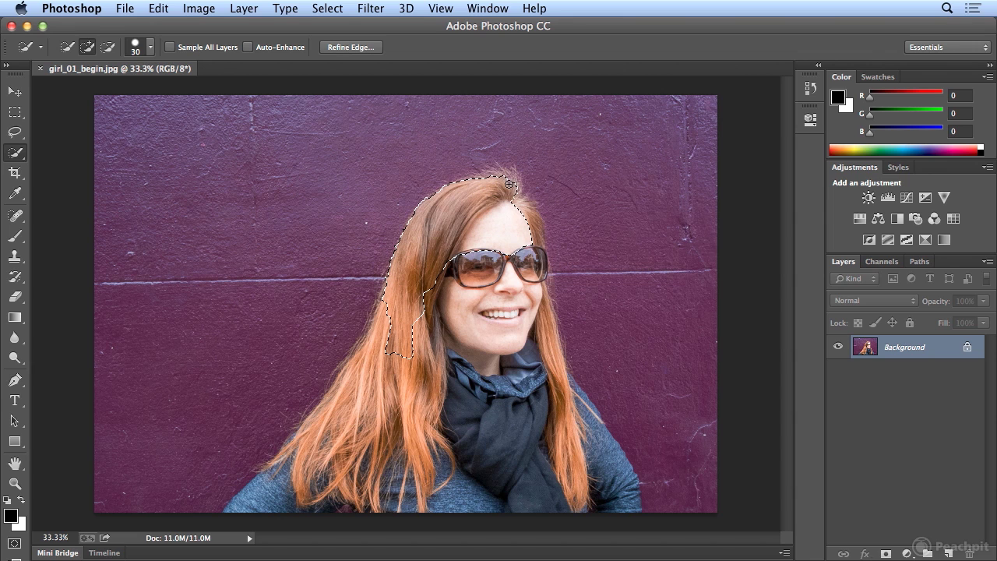
{"action": "mouse_move", "coordinate": [508, 183]}
{"action": "left_mouse_down"}
{"action": "mouse_move", "coordinate": [548, 332]}
{"action": "mouse_move", "coordinate": [483, 319]}
{"action": "mouse_move", "coordinate": [305, 444]}
{"action": "mouse_move", "coordinate": [384, 520]}
{"action": "left_mouse_up"}
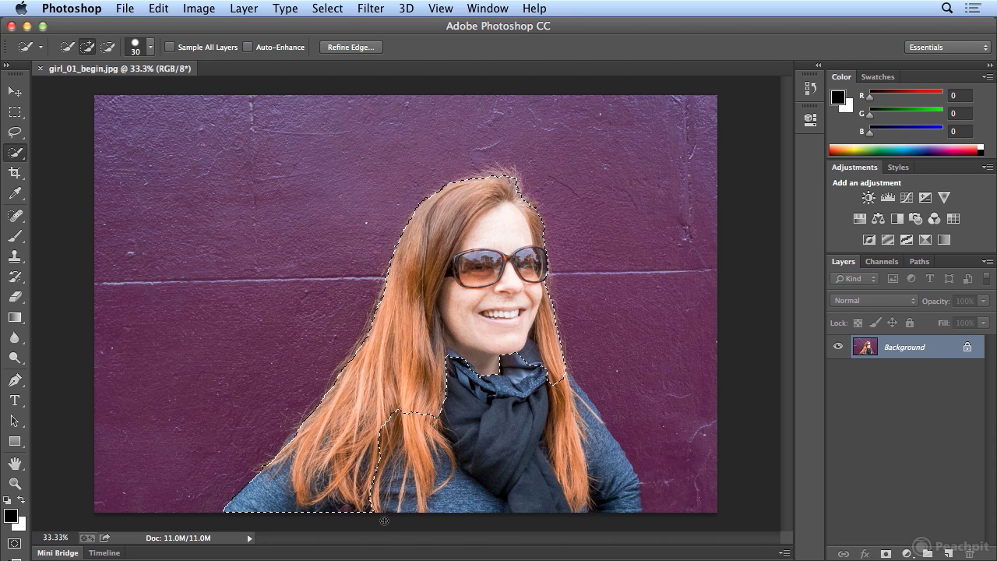
{"action": "mouse_move", "coordinate": [384, 520]}
{"action": "left_mouse_down"}
{"action": "mouse_move", "coordinate": [480, 367]}
{"action": "mouse_move", "coordinate": [595, 443]}
{"action": "mouse_move", "coordinate": [632, 495]}
{"action": "left_mouse_up"}
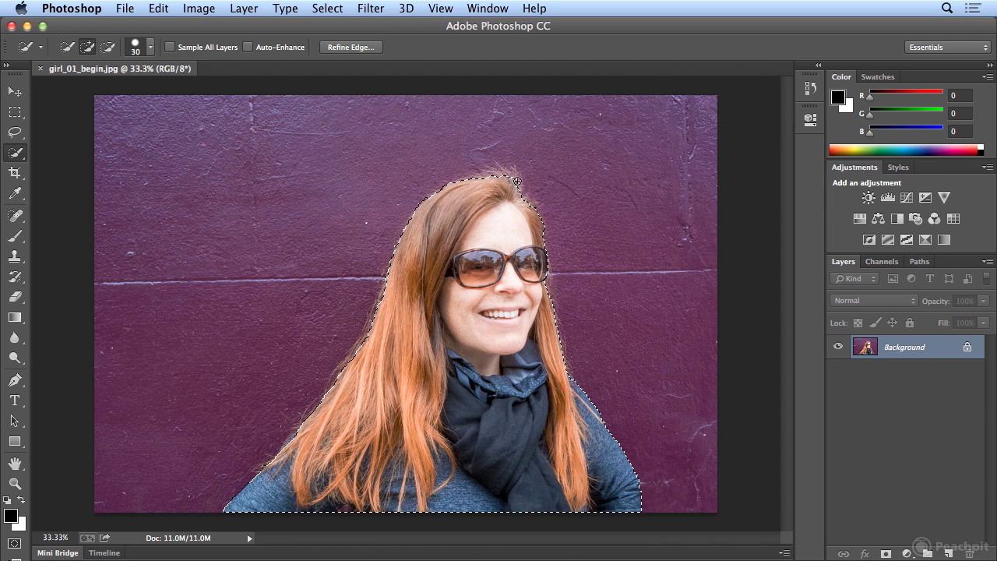
{"action": "left_click_drag", "start_coordinate": [517, 182], "coordinate": [520, 212]}
Undo the last Quick Selection stroke and add the flyaway hairs at the crown.
{"action": "left_click", "coordinate": [158, 9]}
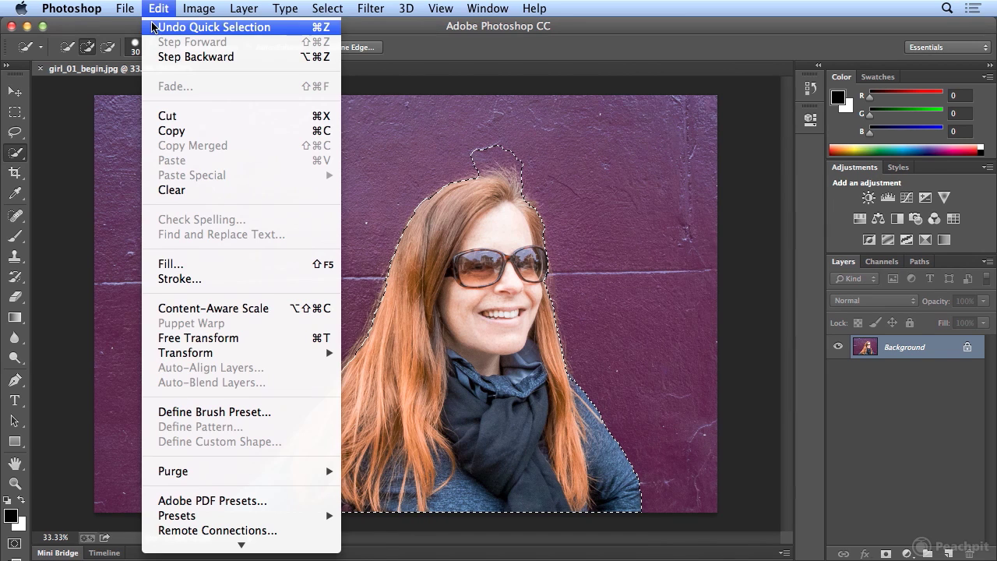
{"action": "left_click", "coordinate": [153, 31]}
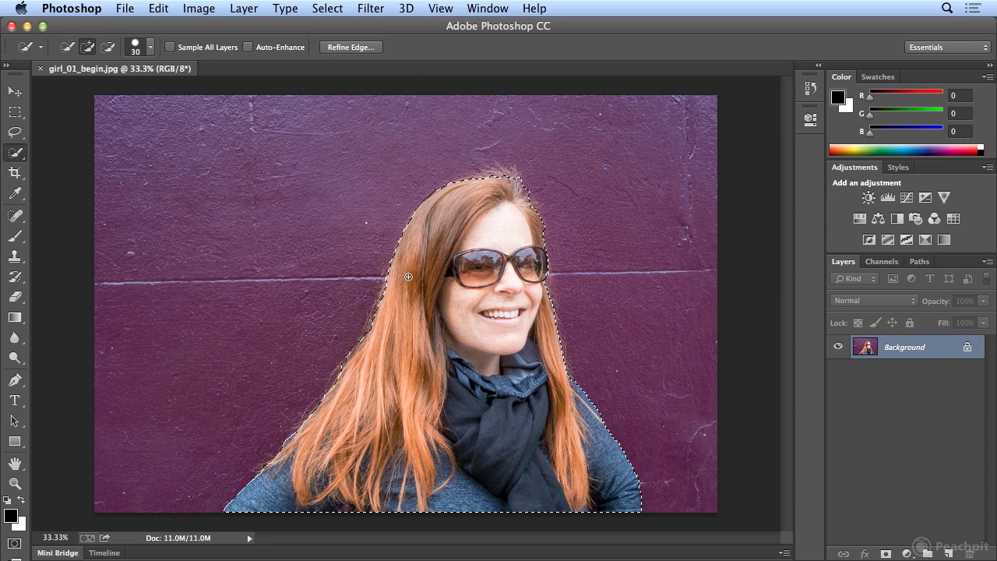
{"action": "left_click_drag", "start_coordinate": [502, 177], "coordinate": [480, 181]}
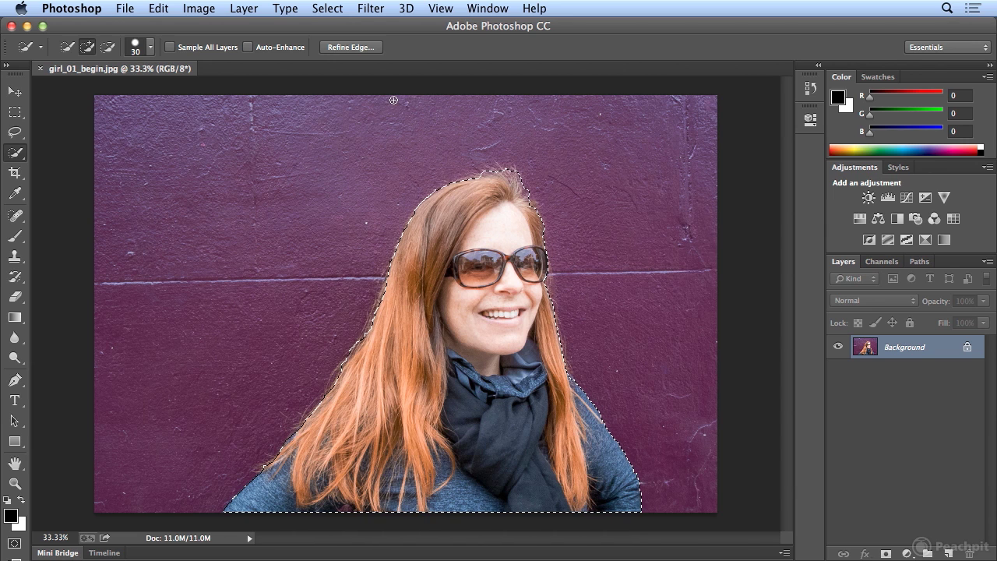
Invert the selection, fill the purple wall with white, then deselect.
{"action": "left_click", "coordinate": [330, 10]}
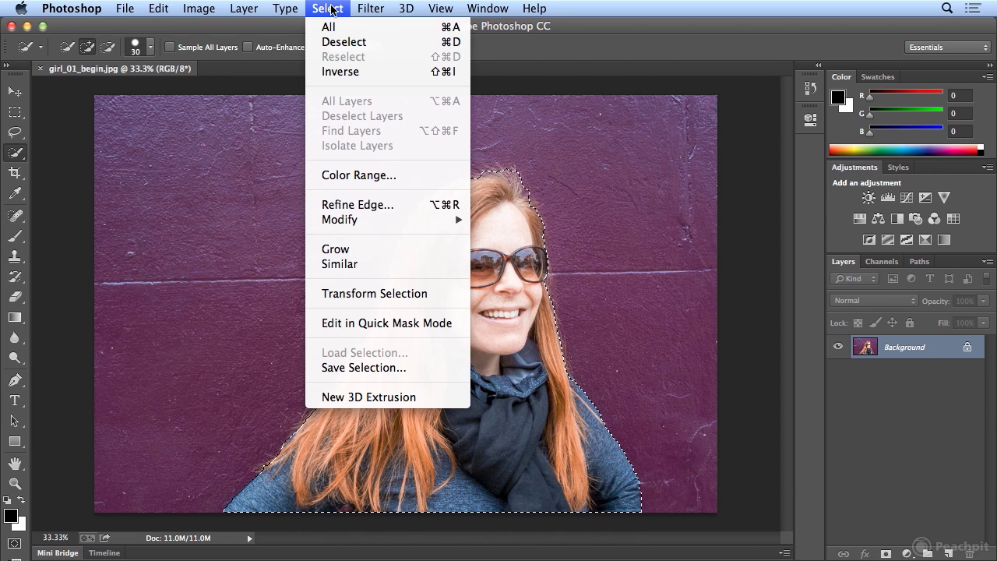
{"action": "left_click", "coordinate": [331, 73]}
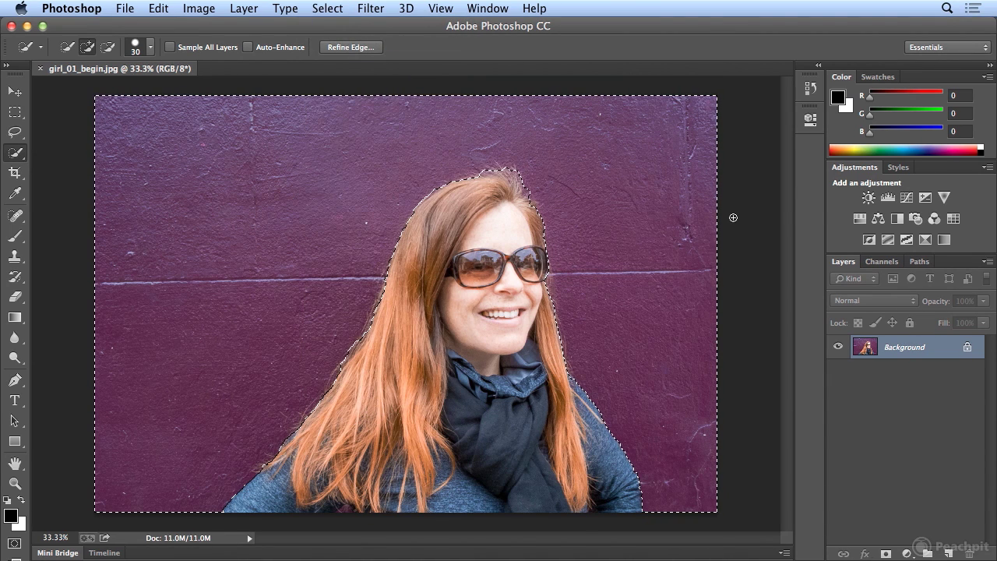
{"action": "key", "text": "shift+BackSpace"}
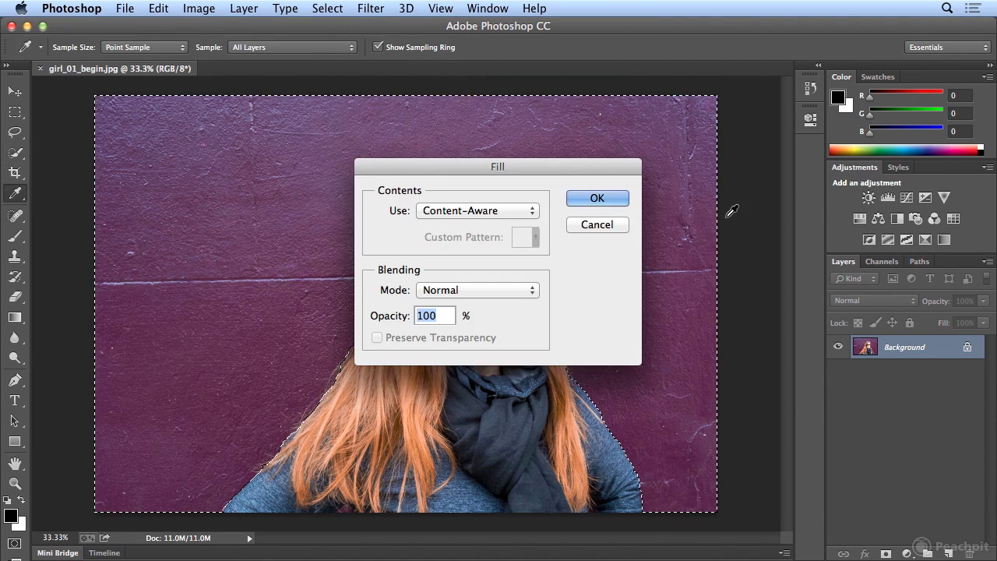
{"action": "left_click", "coordinate": [536, 211]}
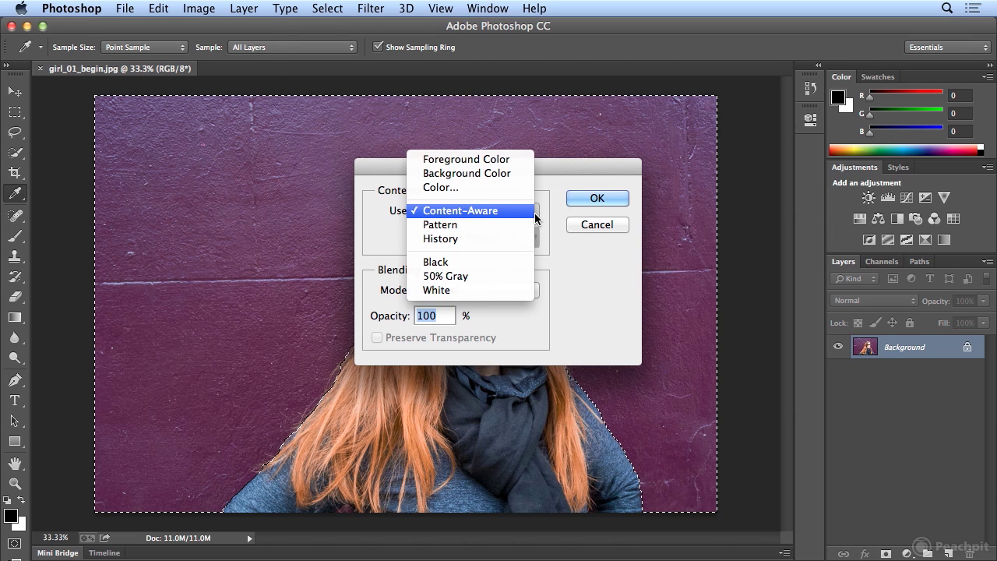
{"action": "left_click", "coordinate": [532, 292]}
{"action": "left_click", "coordinate": [596, 199]}
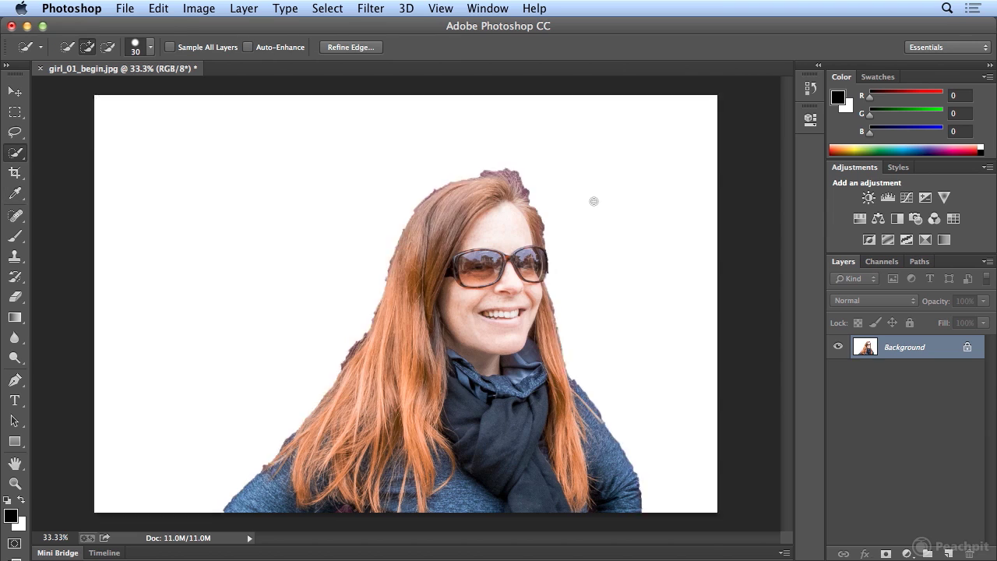
{"action": "left_click", "coordinate": [327, 7]}
{"action": "left_click", "coordinate": [328, 40]}
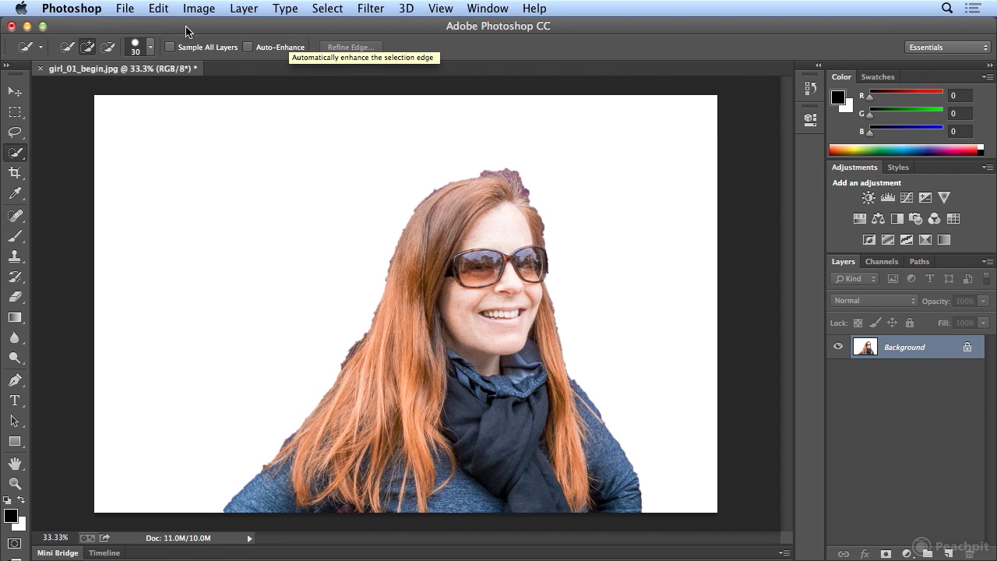
Step backward three times to remove the white fill and restore the woman's selection.
{"action": "left_click", "coordinate": [159, 8]}
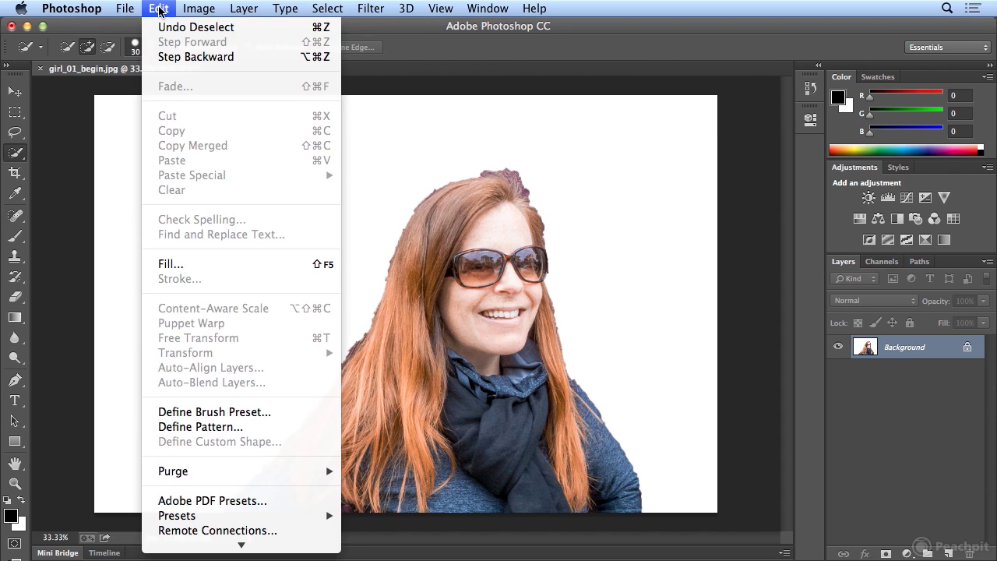
{"action": "left_click", "coordinate": [159, 57]}
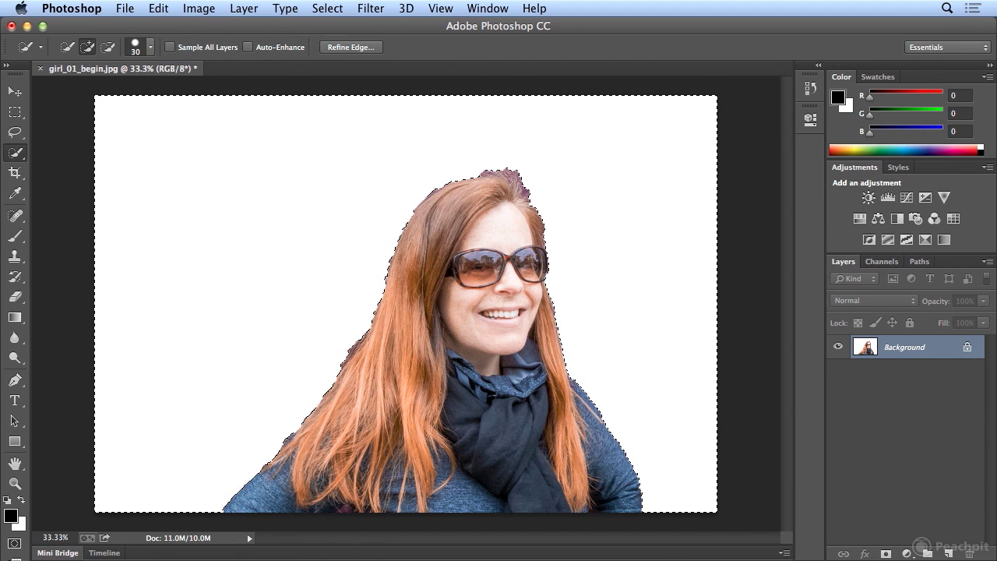
{"action": "left_click", "coordinate": [159, 8]}
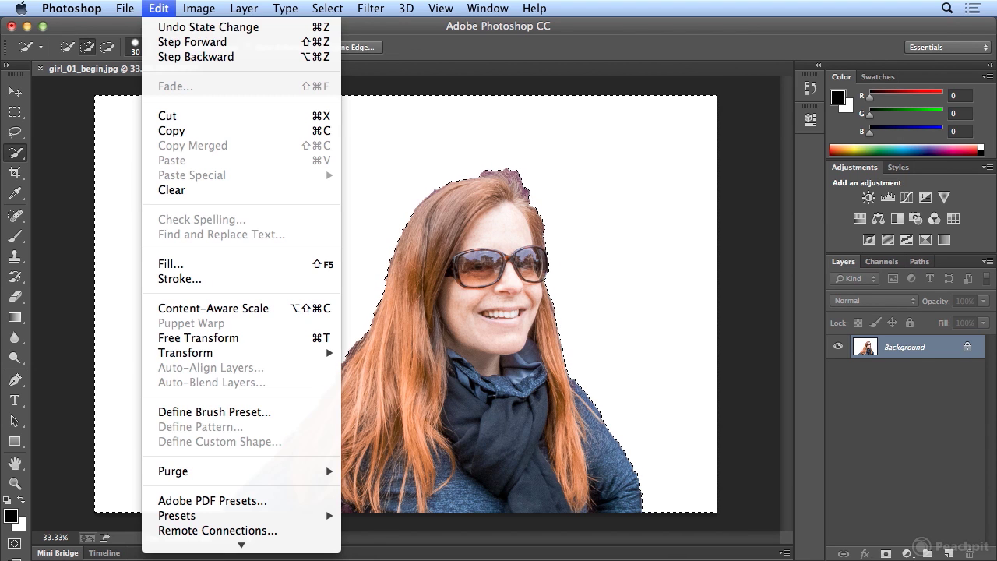
{"action": "left_click", "coordinate": [161, 58]}
{"action": "left_click", "coordinate": [164, 9]}
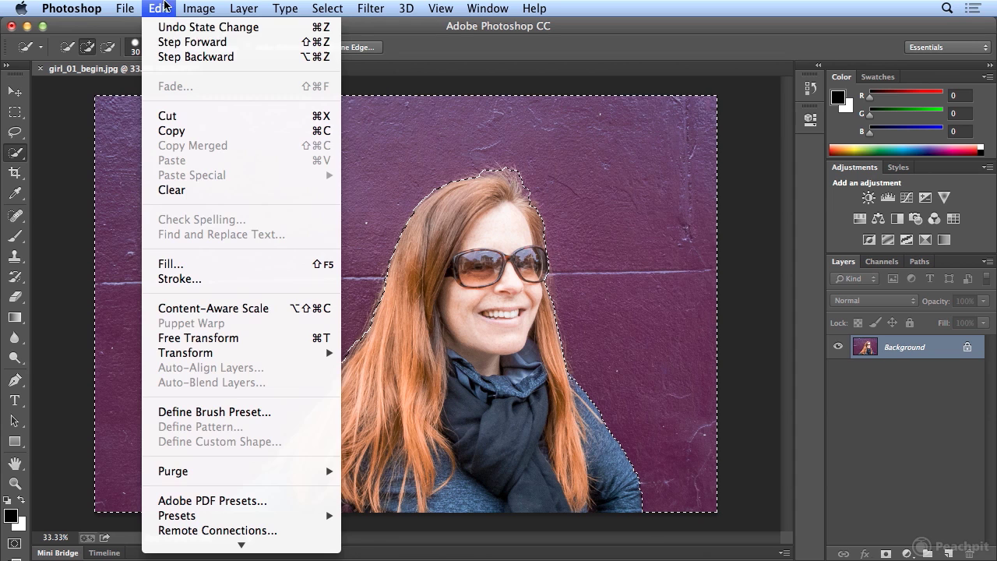
{"action": "left_click", "coordinate": [167, 57]}
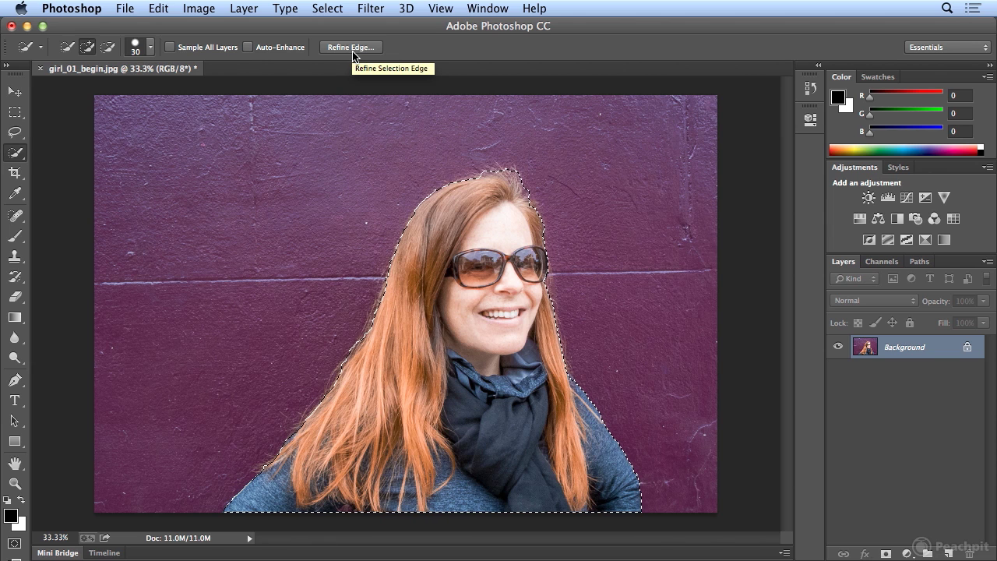
In Refine Edge, raise the detection Radius to 50.8 px and refine along the hair top.
{"action": "left_click", "coordinate": [341, 9]}
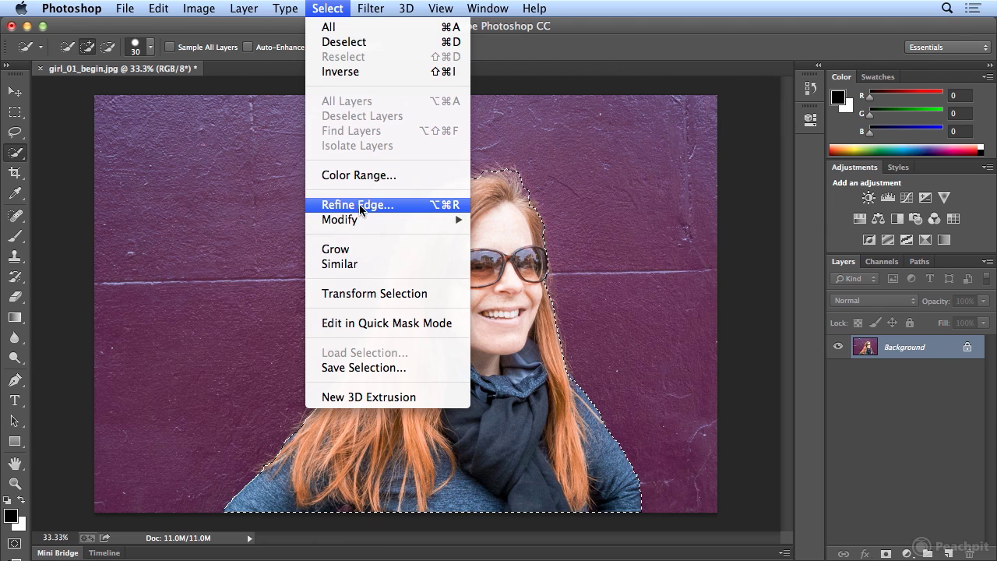
{"action": "key", "text": "Escape"}
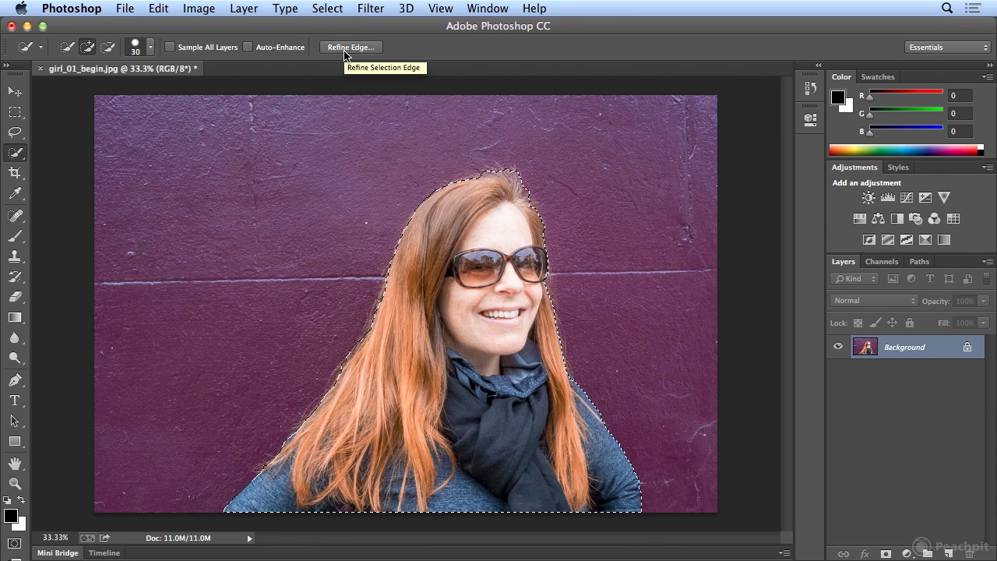
{"action": "left_click", "coordinate": [345, 49]}
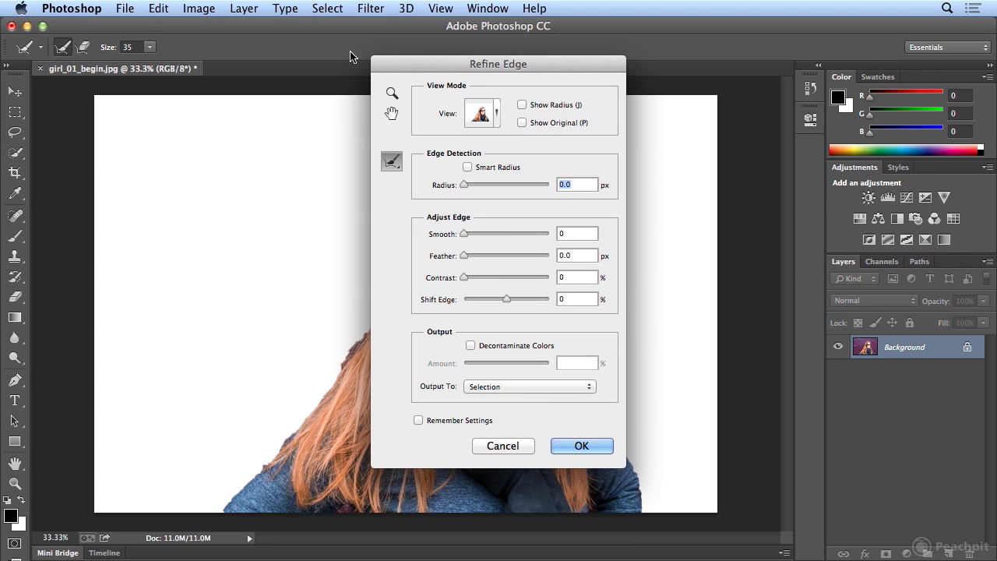
{"action": "left_click_drag", "start_coordinate": [426, 67], "coordinate": [651, 63]}
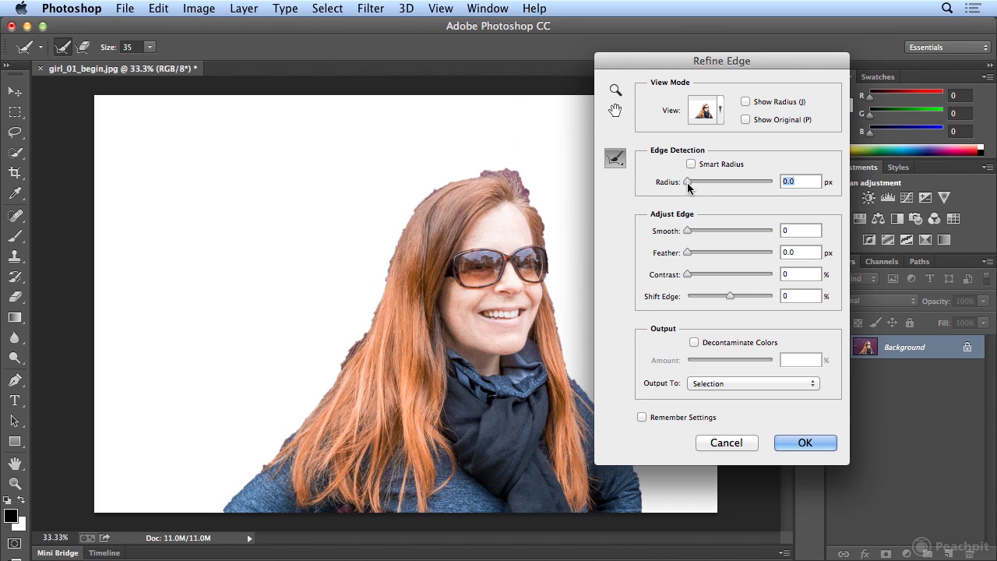
{"action": "left_click_drag", "start_coordinate": [688, 184], "coordinate": [735, 184]}
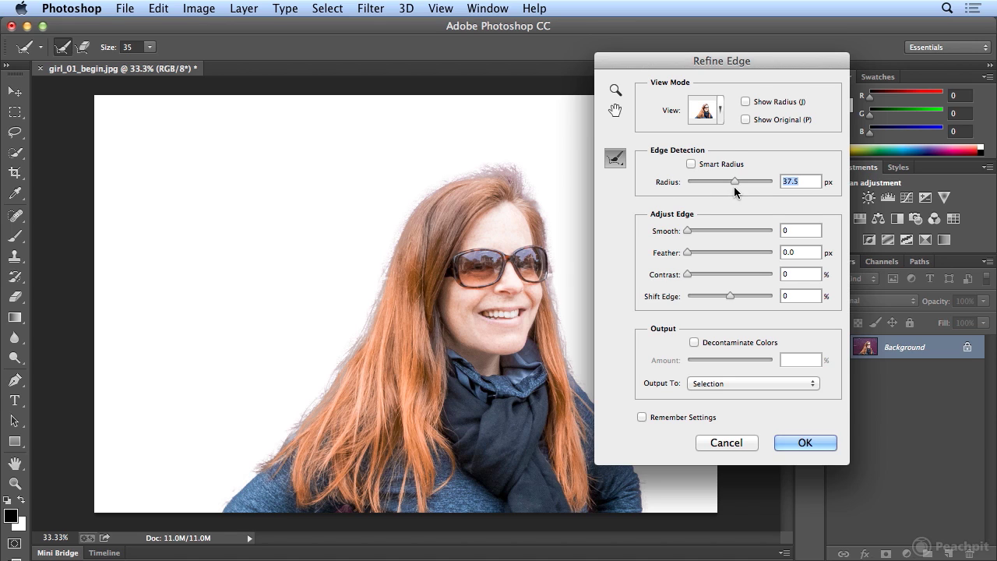
{"action": "left_click_drag", "start_coordinate": [735, 192], "coordinate": [741, 185]}
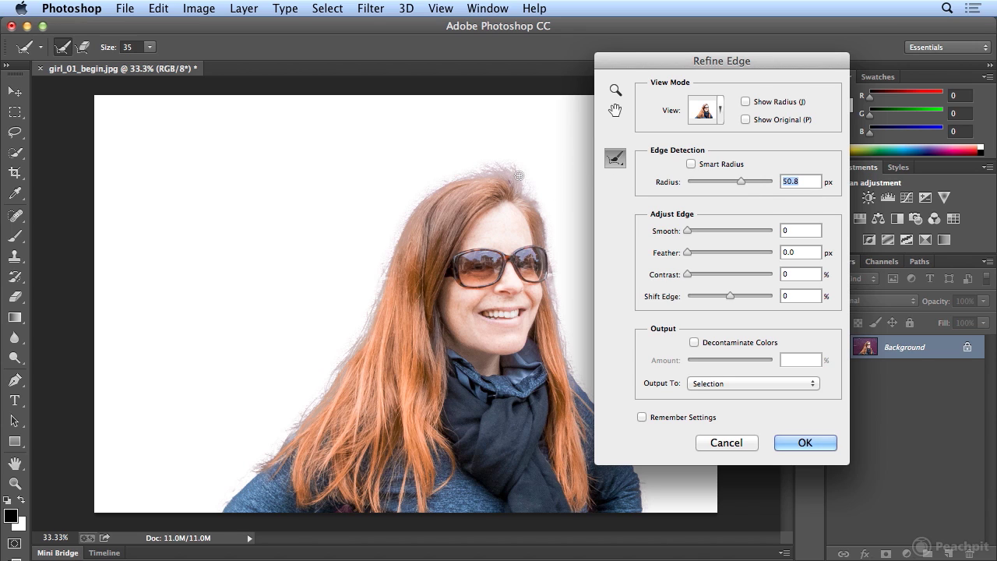
{"action": "left_click_drag", "start_coordinate": [519, 175], "coordinate": [478, 167]}
Lower Radius to 22.5 px, set Shift Edge to -45%, and refine the wisps atop her head.
{"action": "left_click_drag", "start_coordinate": [740, 183], "coordinate": [726, 181]}
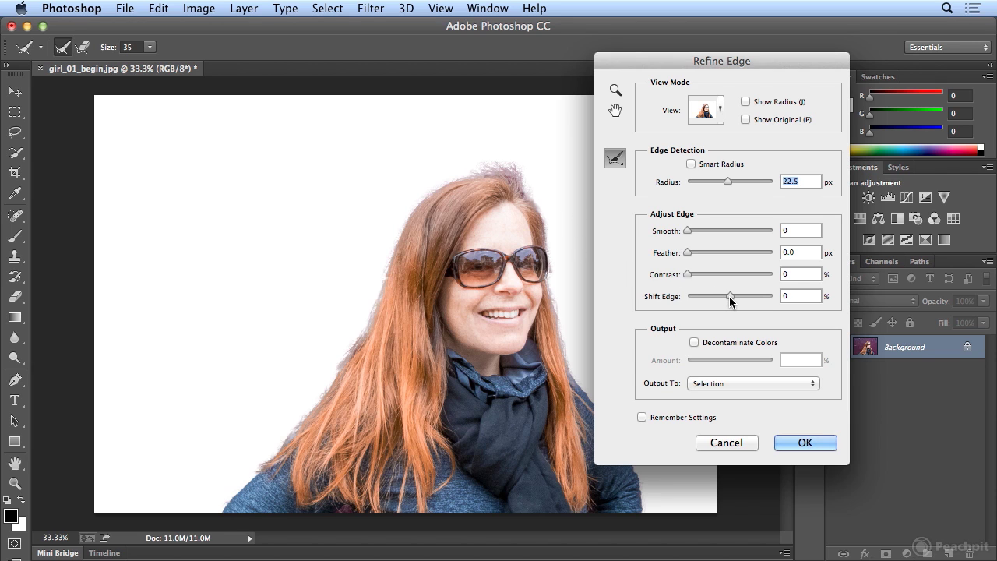
{"action": "left_click_drag", "start_coordinate": [730, 296], "coordinate": [708, 296]}
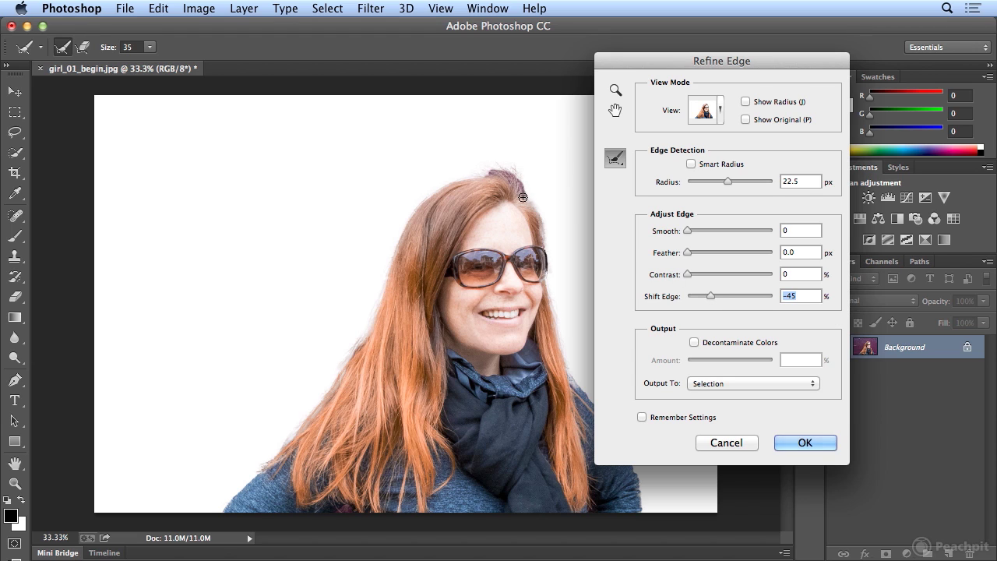
{"action": "mouse_move", "coordinate": [494, 172]}
{"action": "left_mouse_down"}
{"action": "mouse_move", "coordinate": [524, 199]}
{"action": "mouse_move", "coordinate": [475, 174]}
{"action": "left_mouse_up"}
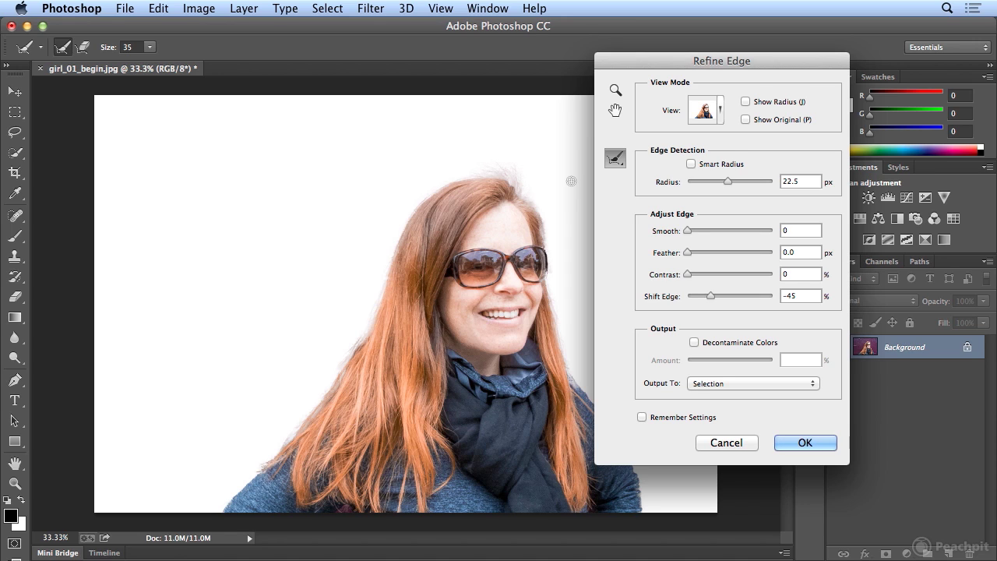
{"action": "left_click_drag", "start_coordinate": [646, 66], "coordinate": [710, 72]}
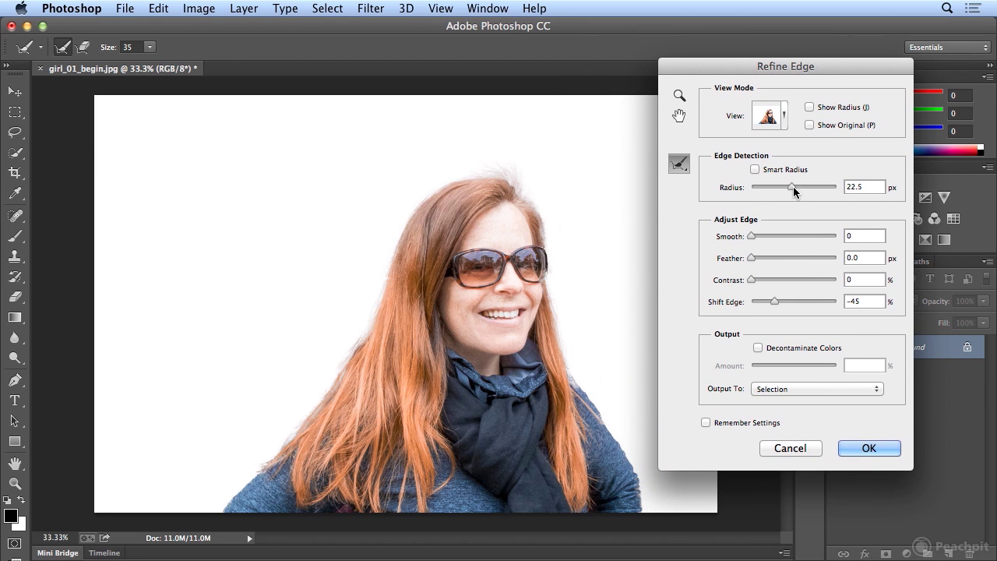
Leave Smart Radius off, set Radius to 7.8 px, and refine the left and right hair edges.
{"action": "left_click_drag", "start_coordinate": [793, 187], "coordinate": [796, 191]}
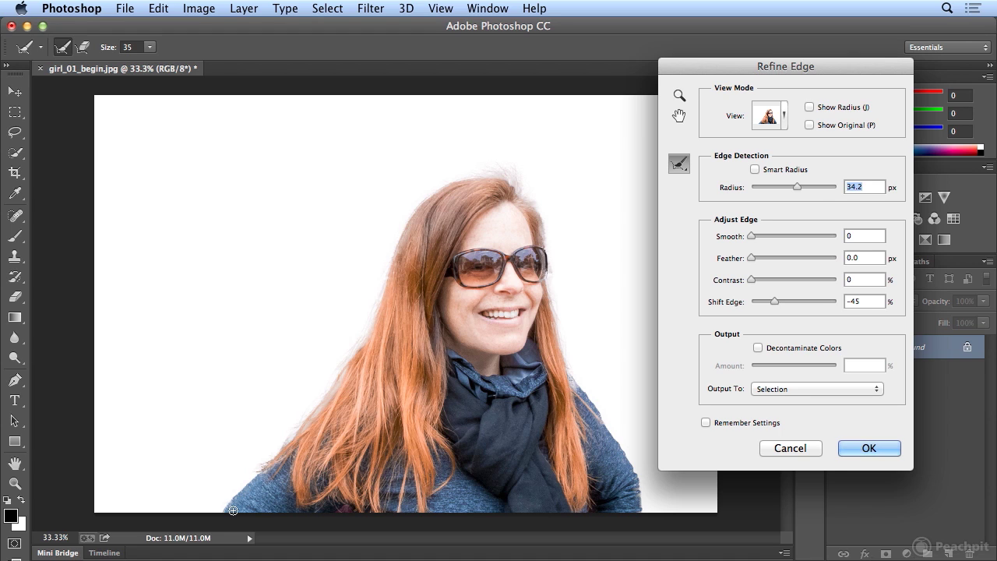
{"action": "left_click", "coordinate": [769, 172]}
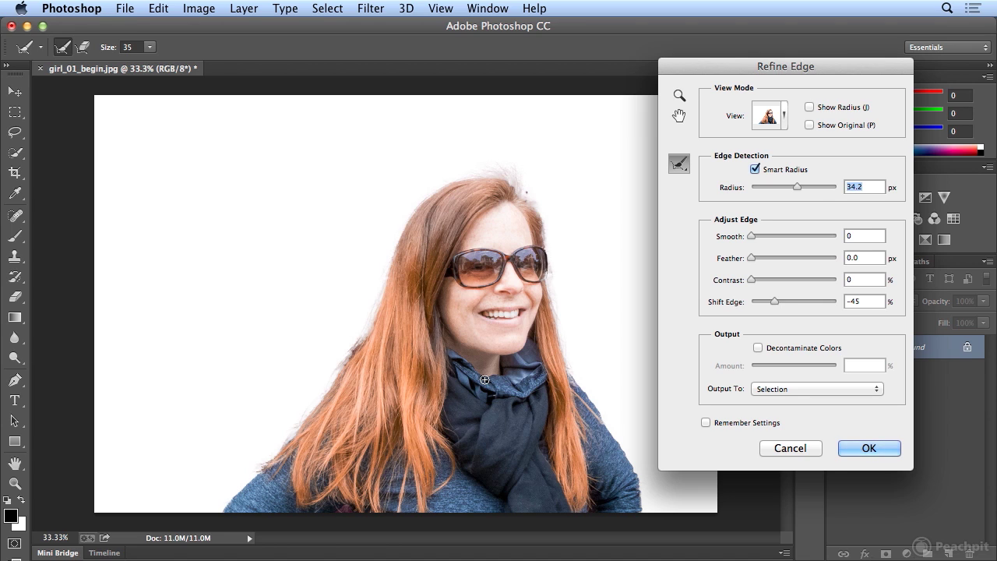
{"action": "left_click", "coordinate": [785, 168]}
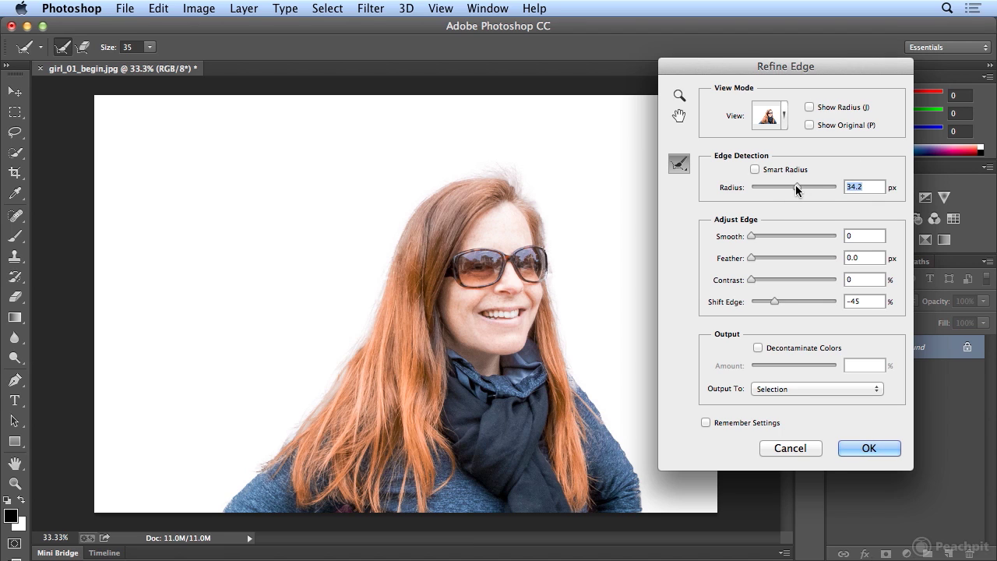
{"action": "left_click_drag", "start_coordinate": [797, 188], "coordinate": [777, 187]}
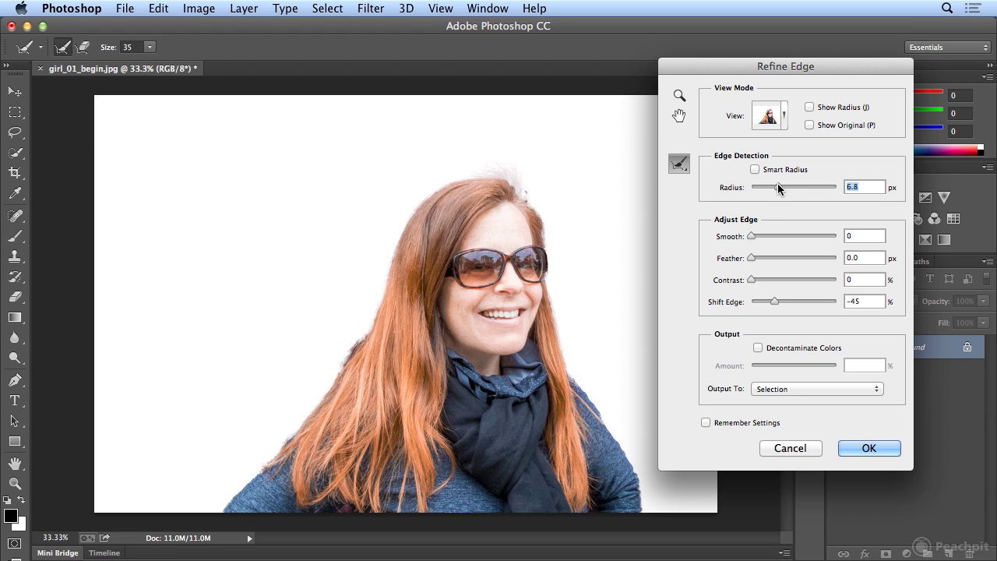
{"action": "key", "text": "Up"}
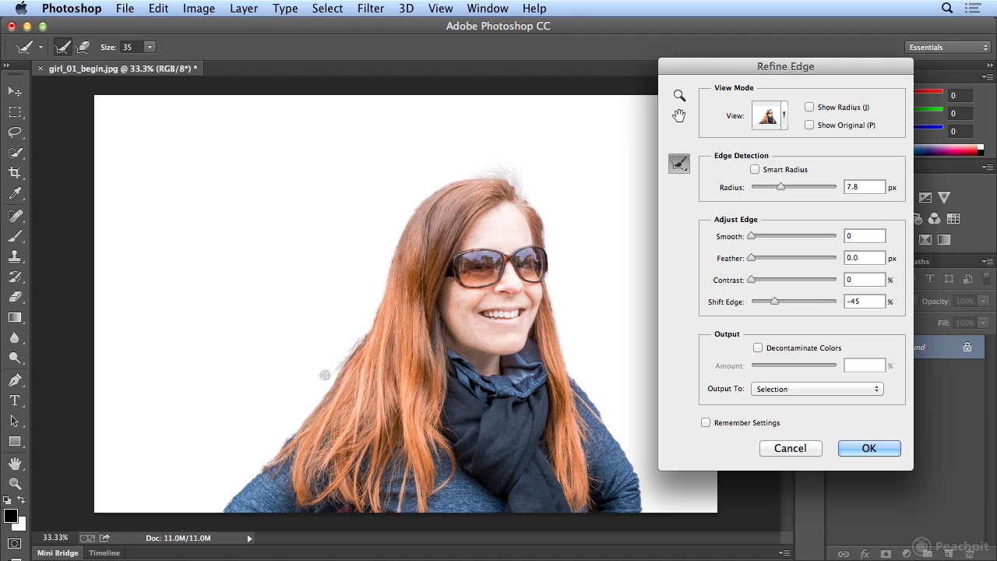
{"action": "mouse_move", "coordinate": [341, 369]}
{"action": "left_mouse_down"}
{"action": "mouse_move", "coordinate": [290, 418]}
{"action": "mouse_move", "coordinate": [280, 455]}
{"action": "left_mouse_up"}
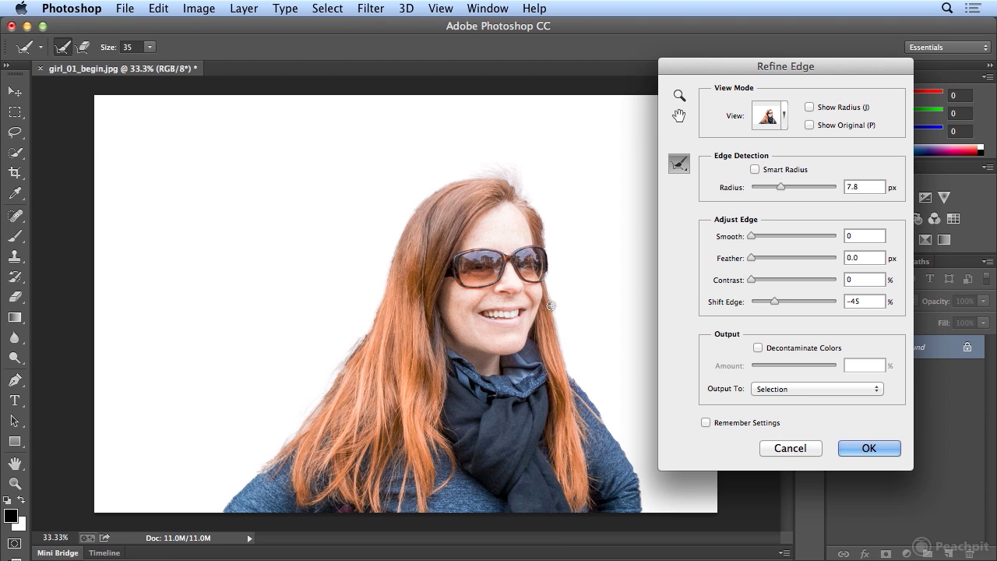
{"action": "left_click_drag", "start_coordinate": [550, 306], "coordinate": [563, 374]}
Output the refined edge as a Layer Mask and apply it, leaving the woman on transparency.
{"action": "left_click", "coordinate": [775, 390]}
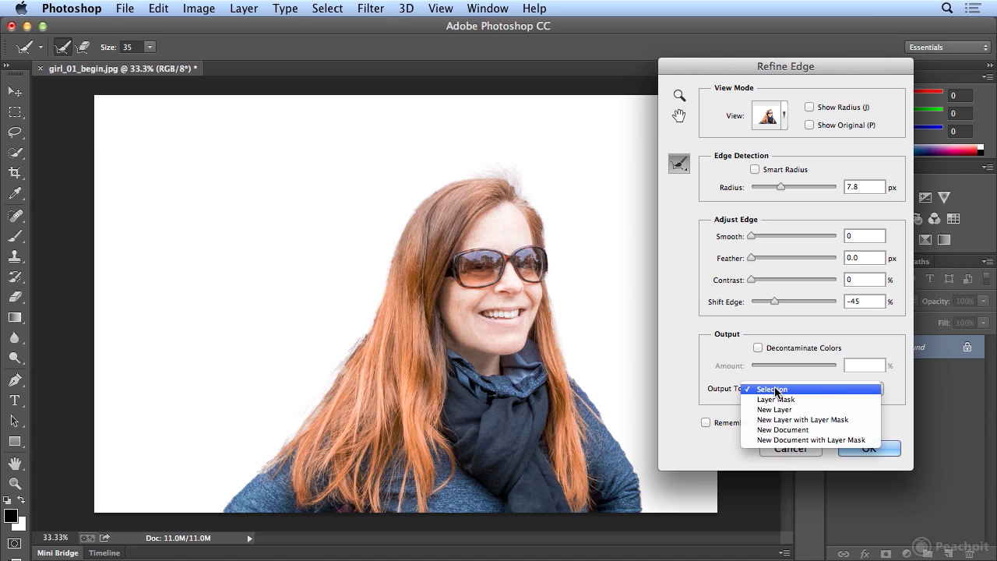
{"action": "left_click", "coordinate": [835, 401]}
{"action": "left_click_drag", "start_coordinate": [819, 67], "coordinate": [718, 78]}
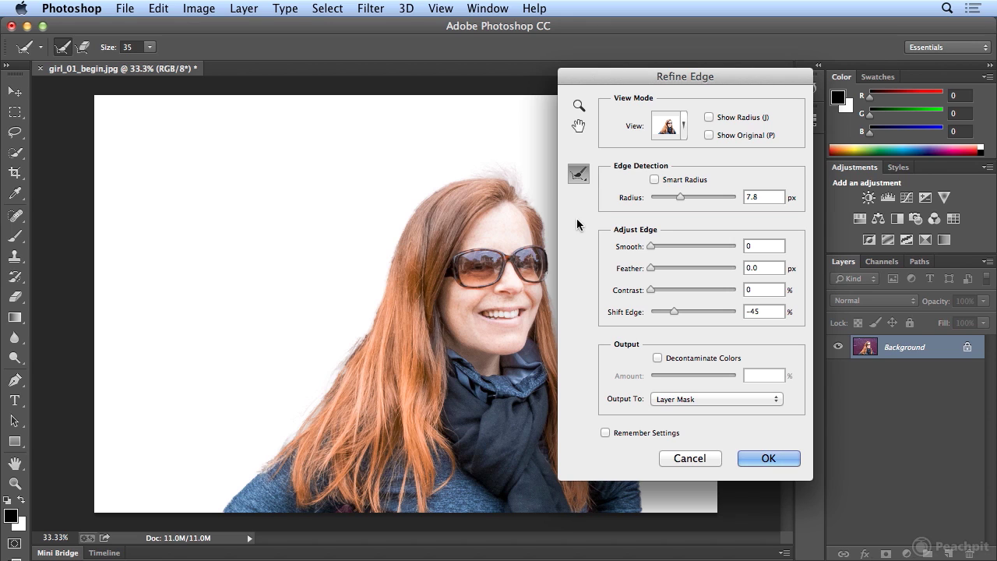
{"action": "left_click", "coordinate": [787, 456]}
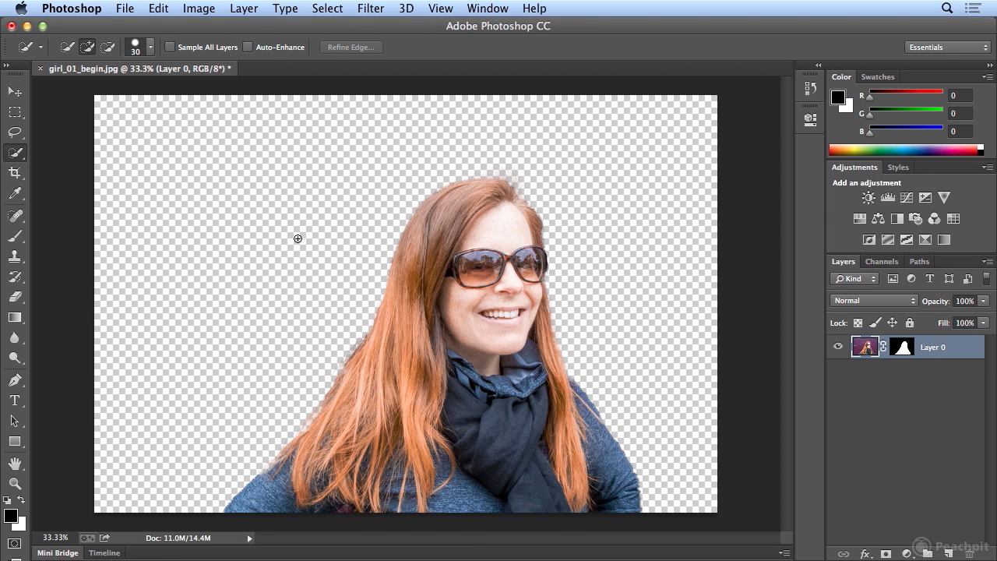
Rename Layer 0 to 'girl' in the Layers panel.
{"action": "double_click", "coordinate": [927, 350]}
{"action": "type", "text": "girl"}
{"action": "key", "text": "Return"}
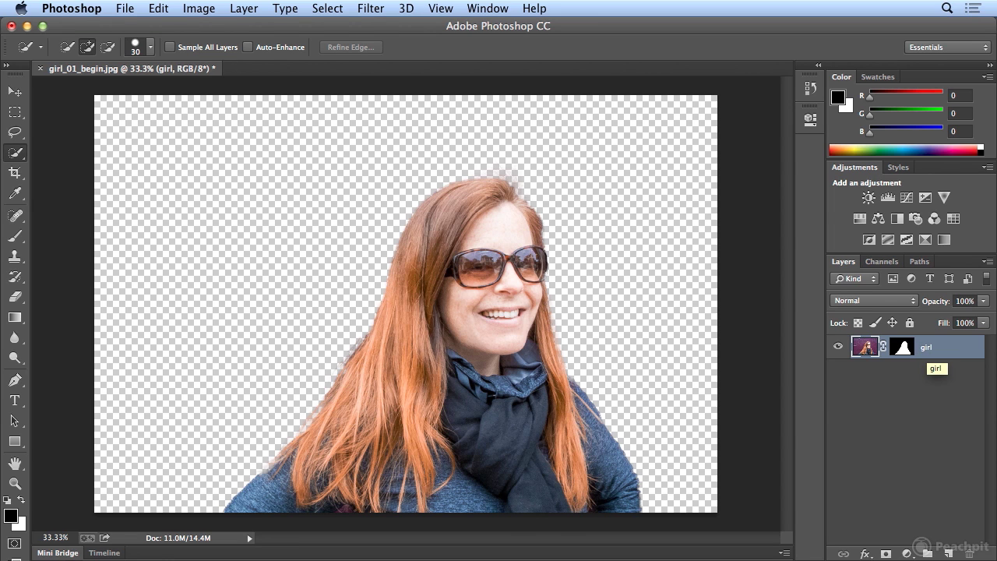